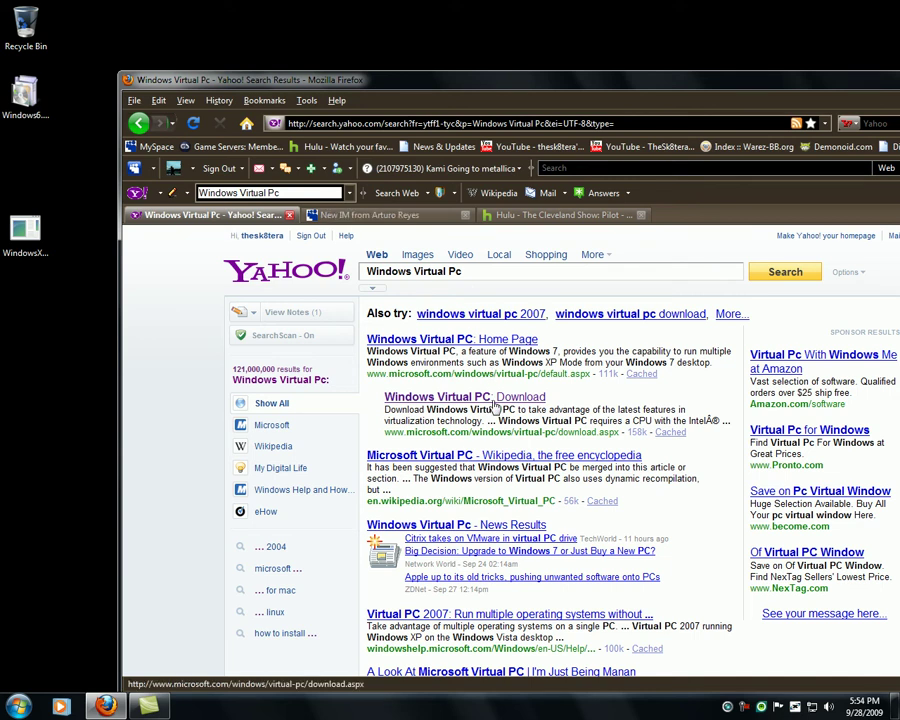
- Follow the 'Windows Virtual PC: Home Page' result in the Yahoo search results
{"action": "left_click", "coordinate": [475, 345]}
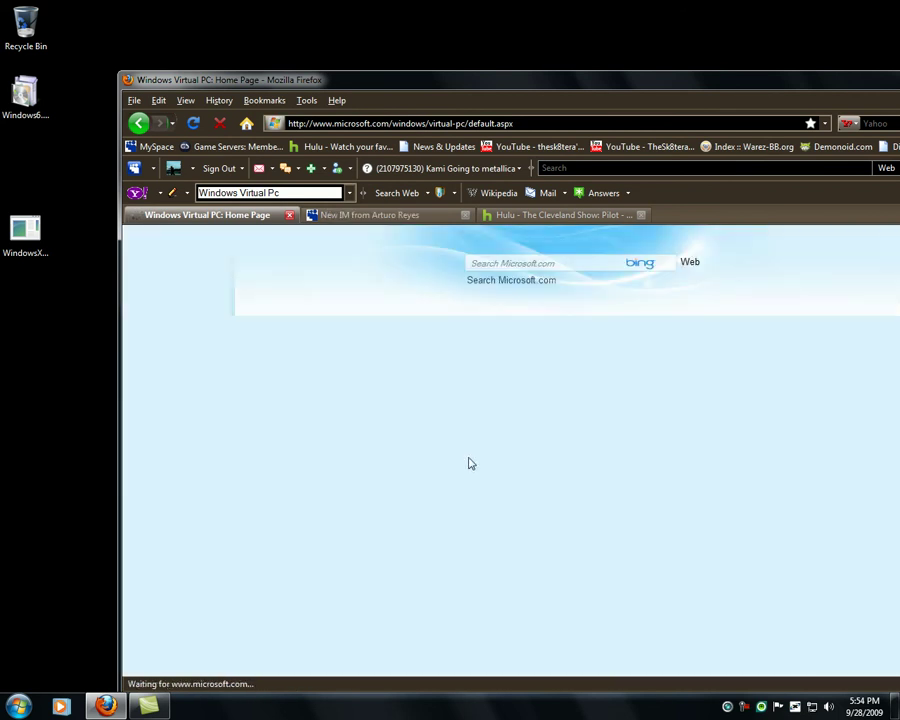
- Maximize Firefox and go to the Get Windows XP Mode and Windows Virtual PC download page
{"action": "scroll", "coordinate": [400, 375], "scroll_direction": "down", "scroll_amount": 5}
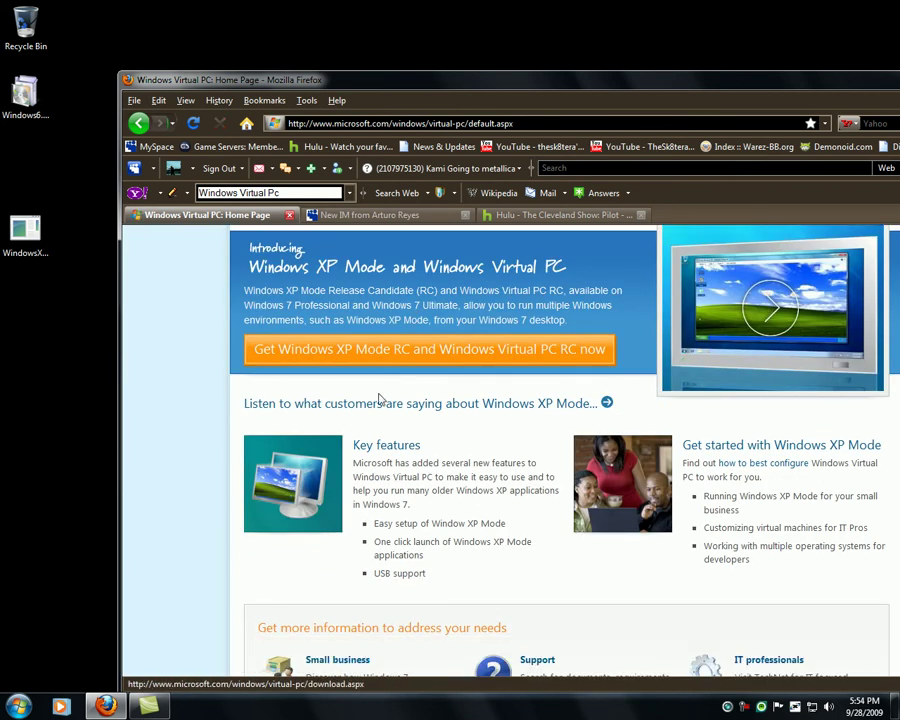
{"action": "scroll", "coordinate": [450, 428], "scroll_direction": "up", "scroll_amount": 6}
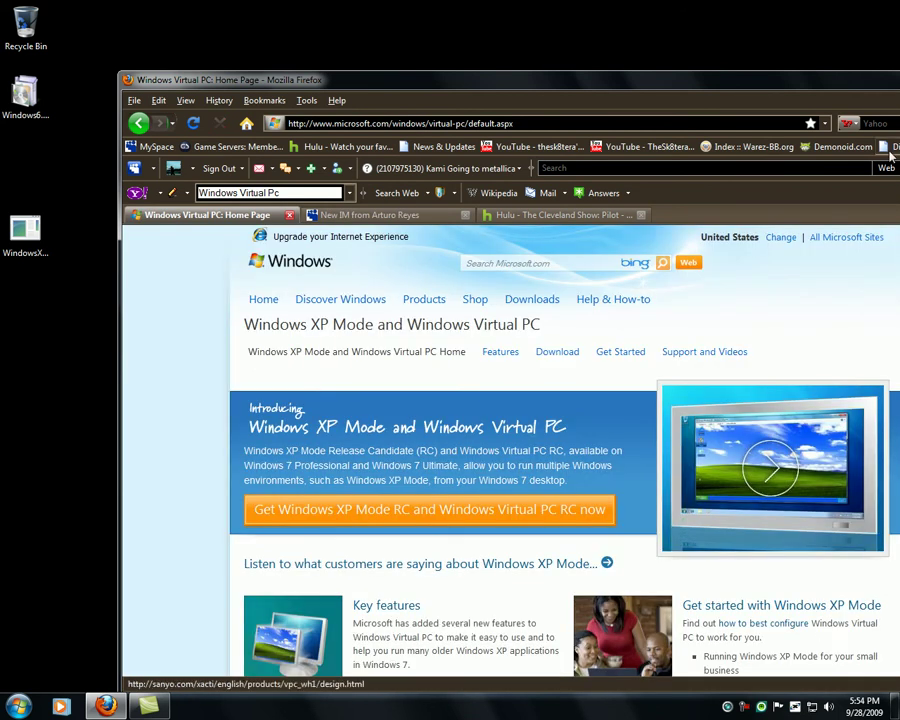
{"action": "double_click", "coordinate": [810, 80]}
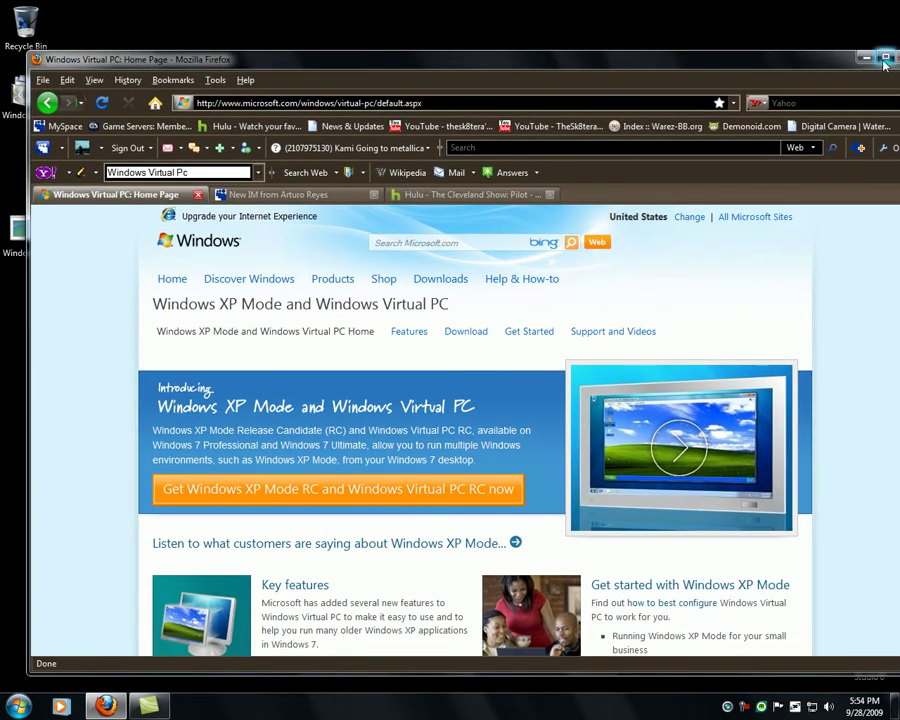
{"action": "left_click", "coordinate": [885, 57]}
{"action": "left_click", "coordinate": [213, 445]}
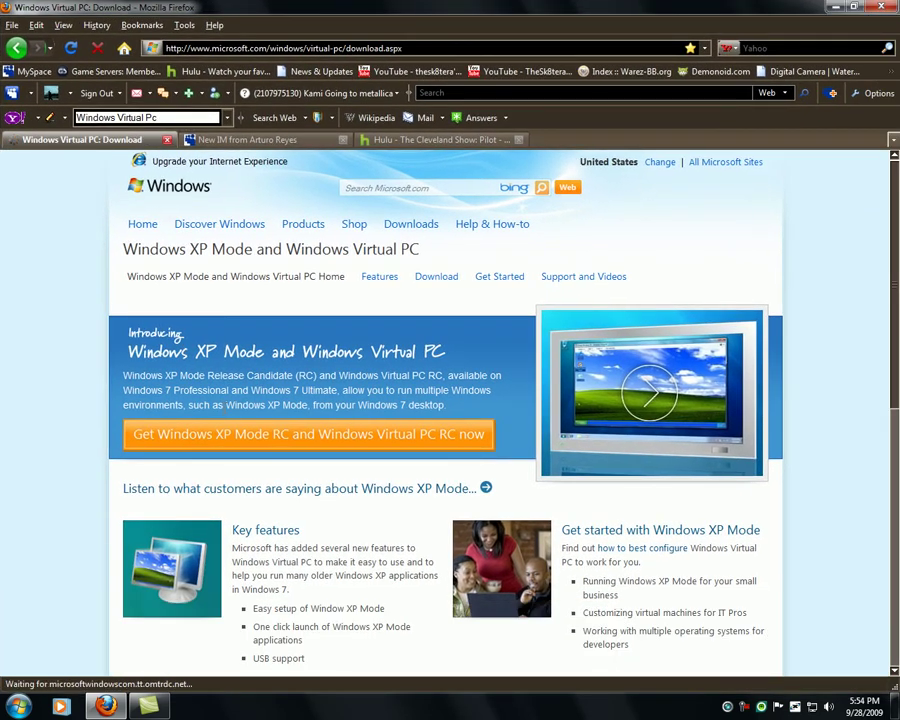
- Choose 32 bit system type and English XP Mode language, then restore the browser window
{"action": "scroll", "coordinate": [375, 433], "scroll_direction": "down", "scroll_amount": 5}
{"action": "scroll", "coordinate": [375, 433], "scroll_direction": "down", "scroll_amount": 3}
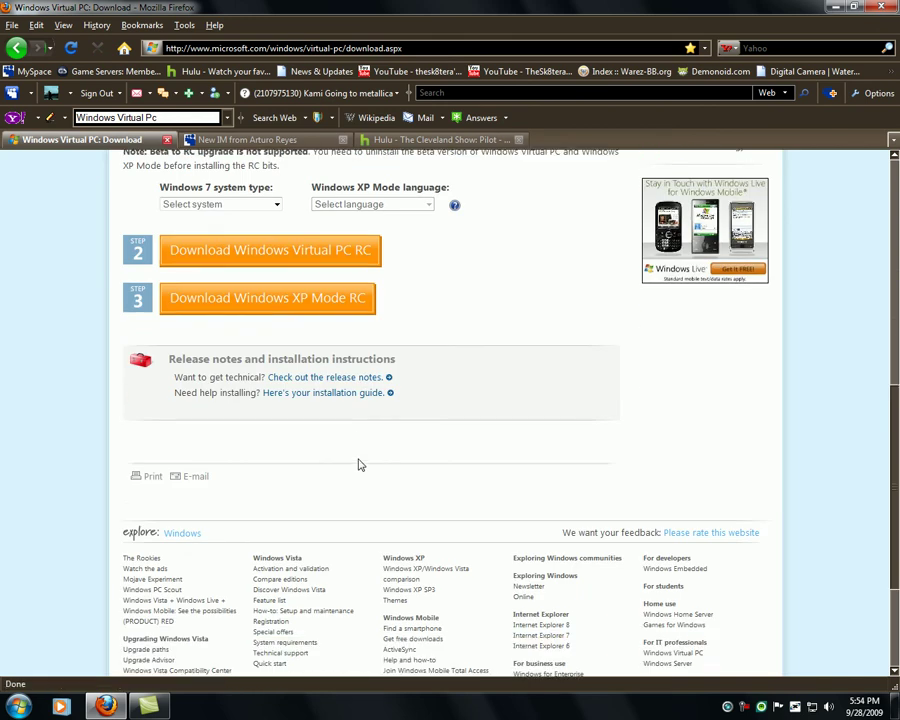
{"action": "scroll", "coordinate": [358, 462], "scroll_direction": "up", "scroll_amount": 2}
{"action": "left_click", "coordinate": [210, 364]}
{"action": "left_click", "coordinate": [253, 389]}
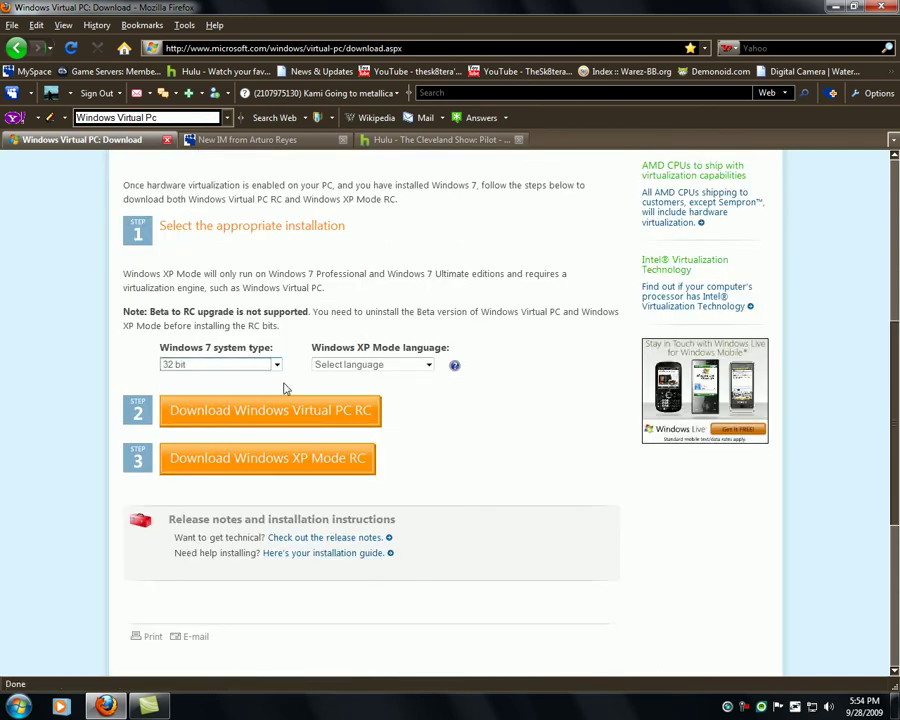
{"action": "left_click", "coordinate": [381, 364]}
{"action": "left_click", "coordinate": [381, 364]}
{"action": "key", "text": "Down"}
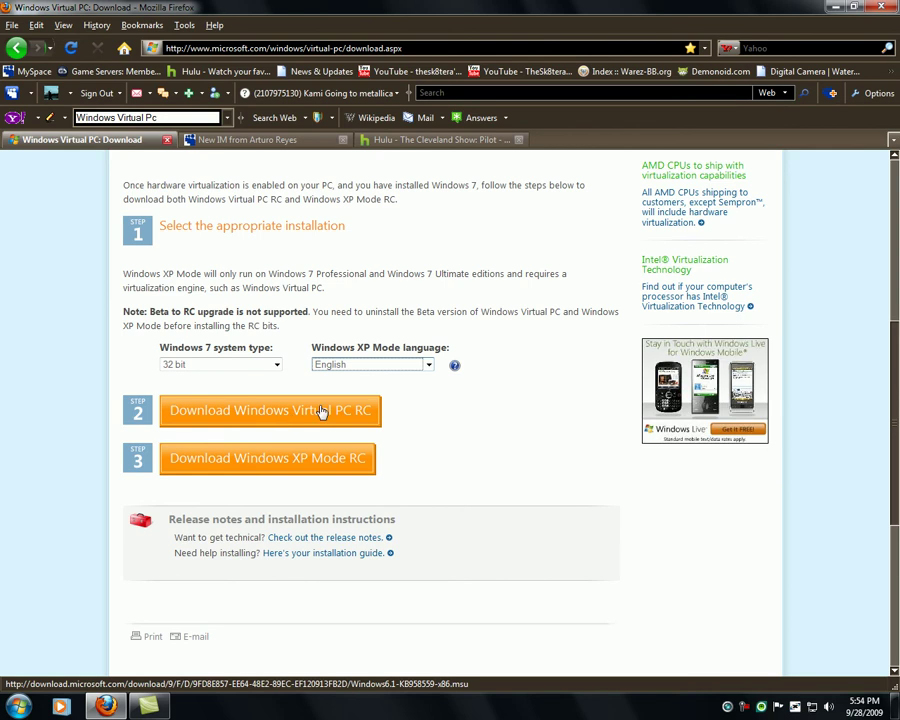
{"action": "left_click", "coordinate": [322, 412]}
{"action": "left_click_drag", "start_coordinate": [287, 15], "coordinate": [432, 33]}
- Open Windows Virtual PC from the Start menu and close the empty Virtual Machines folder
{"action": "left_click", "coordinate": [18, 706]}
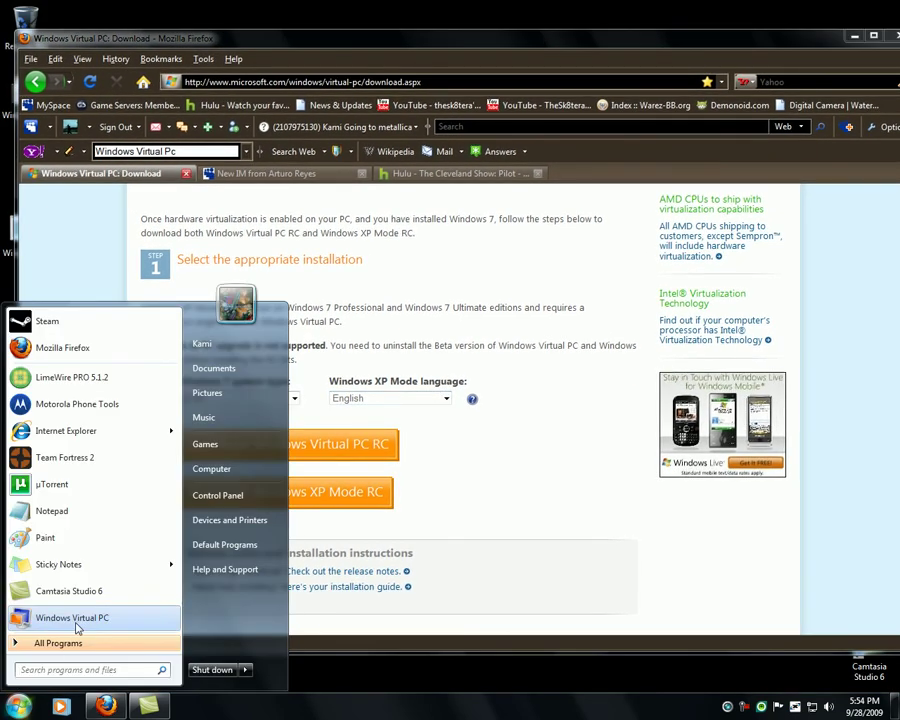
{"action": "left_click", "coordinate": [75, 618]}
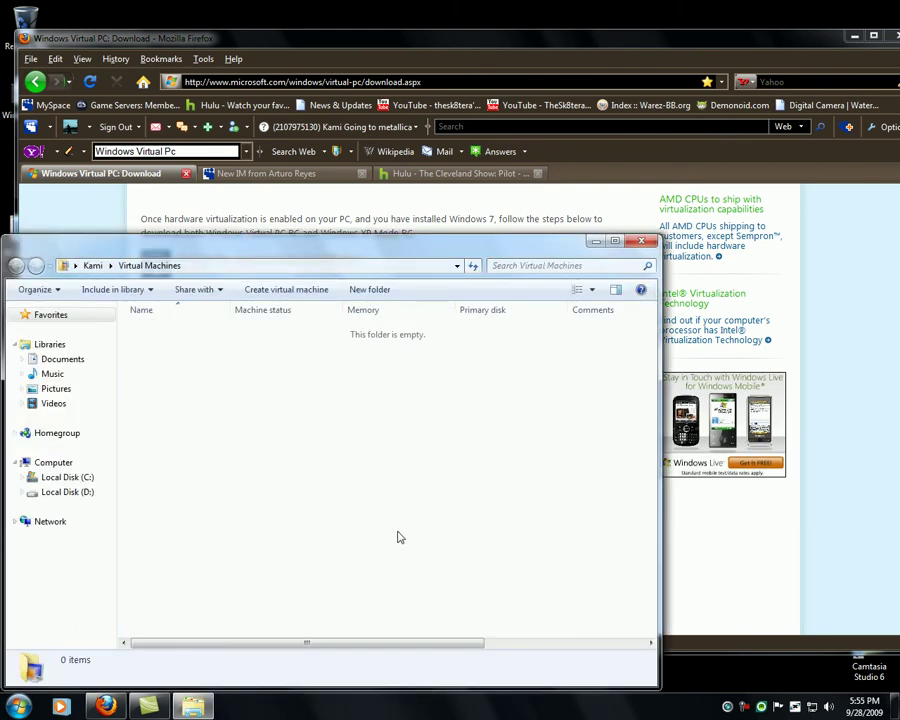
{"action": "left_click", "coordinate": [641, 241]}
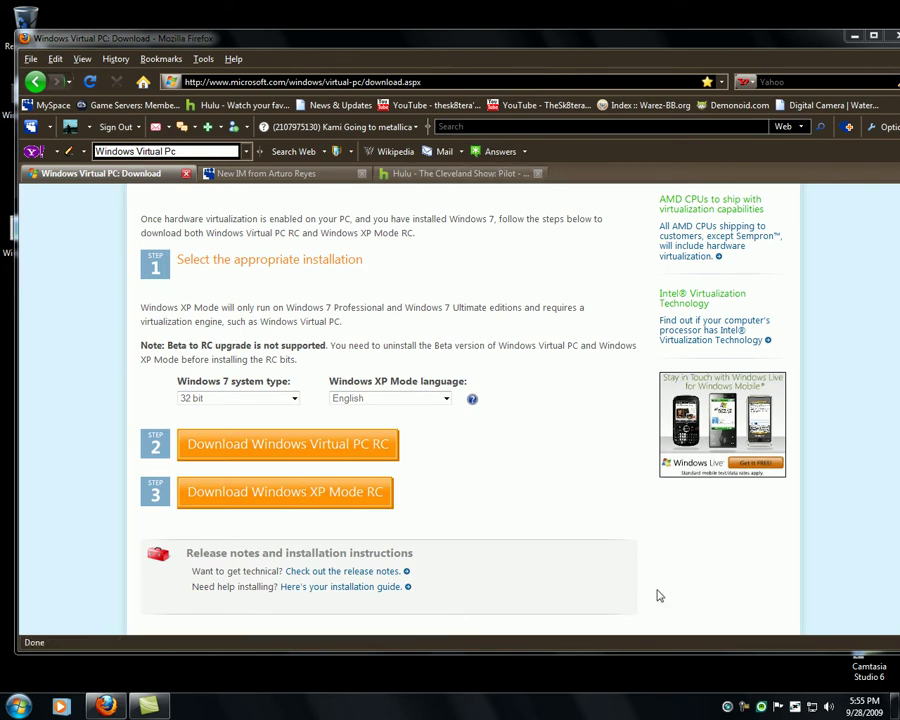
- Return to the Windows Virtual PC download tab in Firefox and minimize the browser
{"action": "left_click", "coordinate": [743, 708]}
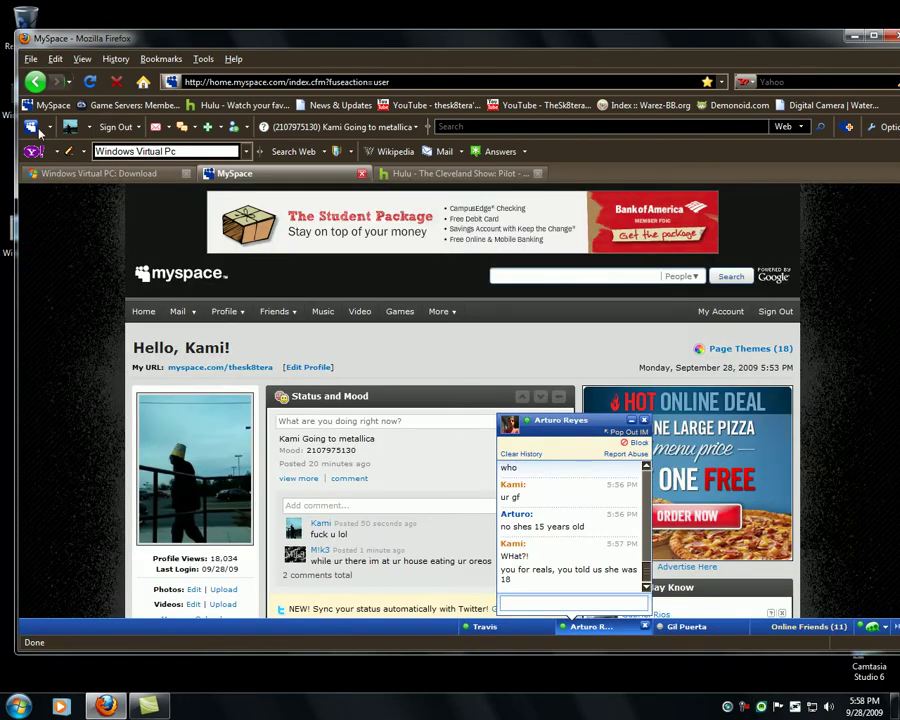
{"action": "left_click", "coordinate": [75, 174]}
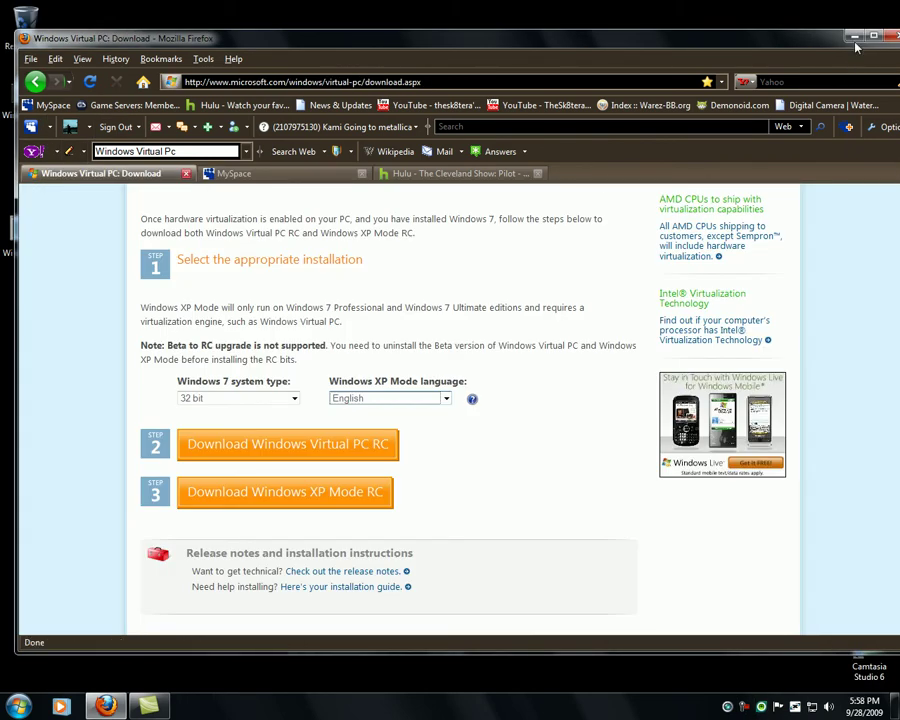
{"action": "left_click", "coordinate": [853, 36]}
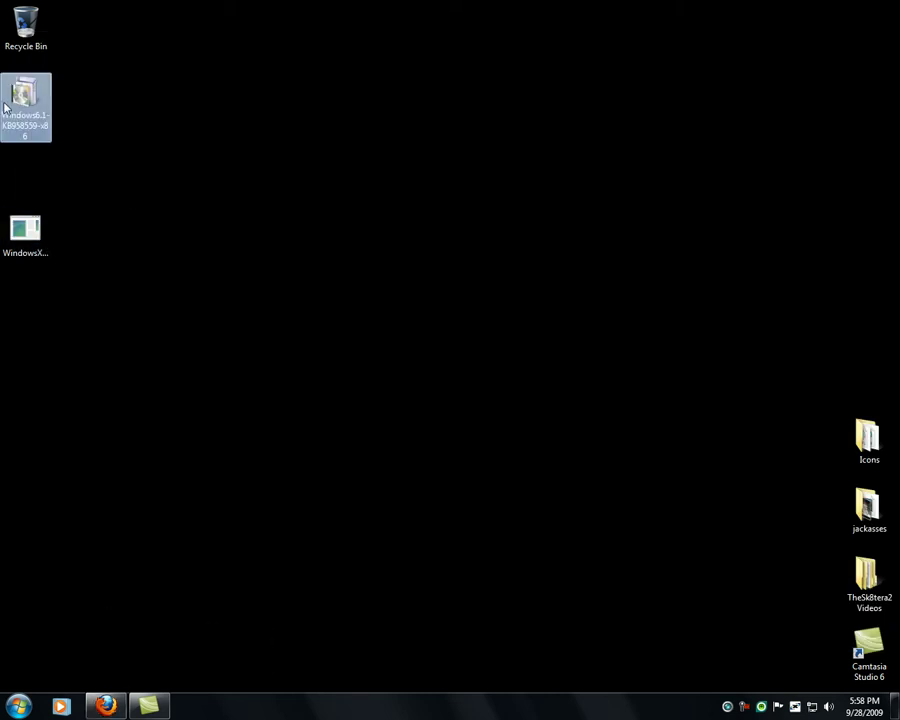
- Run the WindowsXPMode desktop installer, approve the security warning, and wait for extraction
{"action": "left_click", "coordinate": [18, 226]}
{"action": "double_click", "coordinate": [18, 226]}
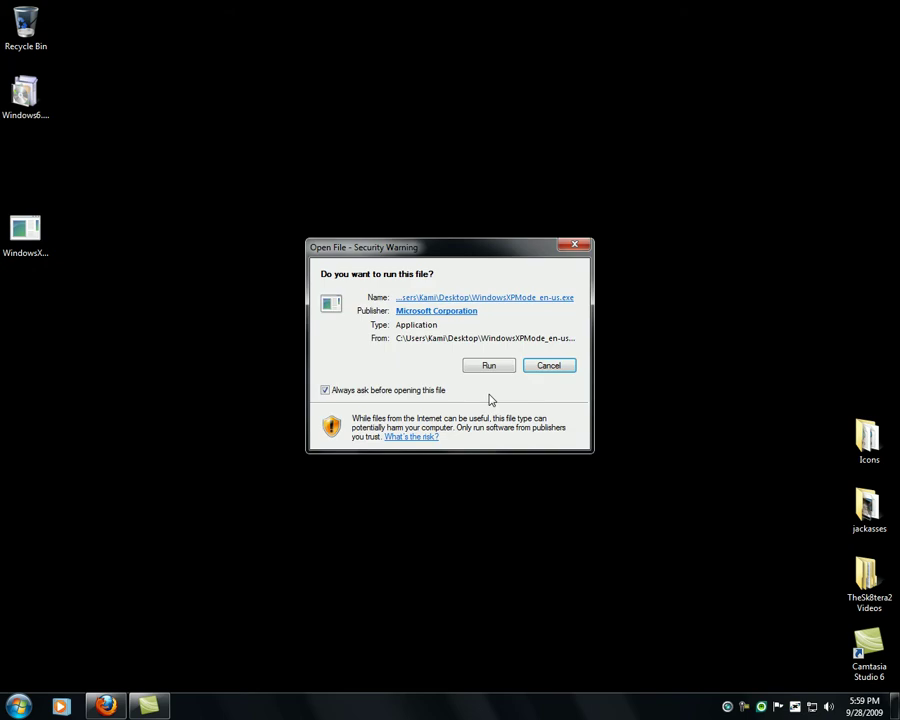
{"action": "left_click", "coordinate": [486, 366]}
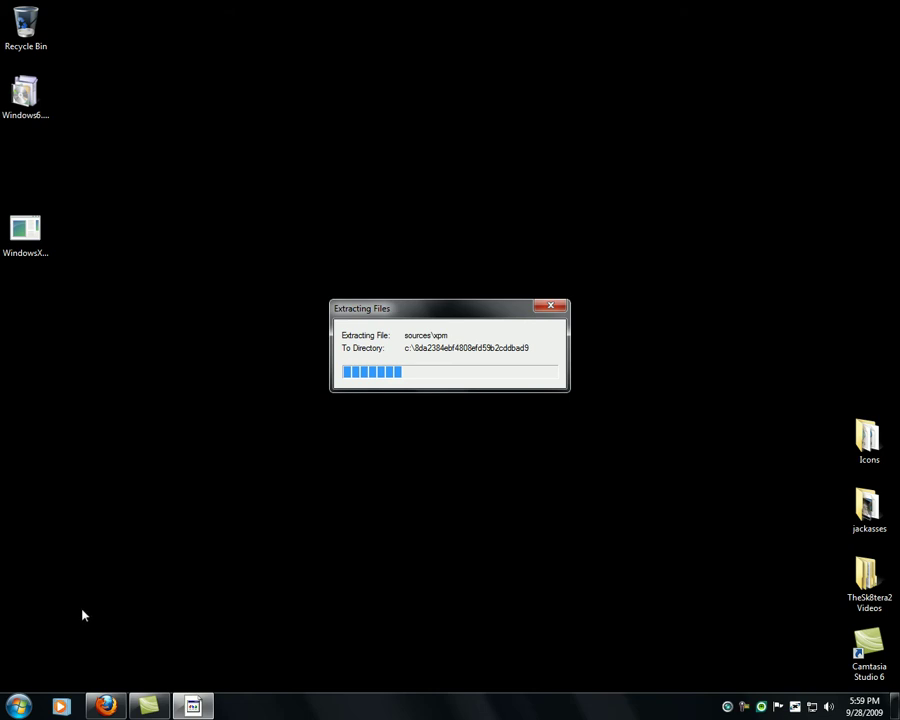
{"action": "mouse_move", "coordinate": [126, 690]}
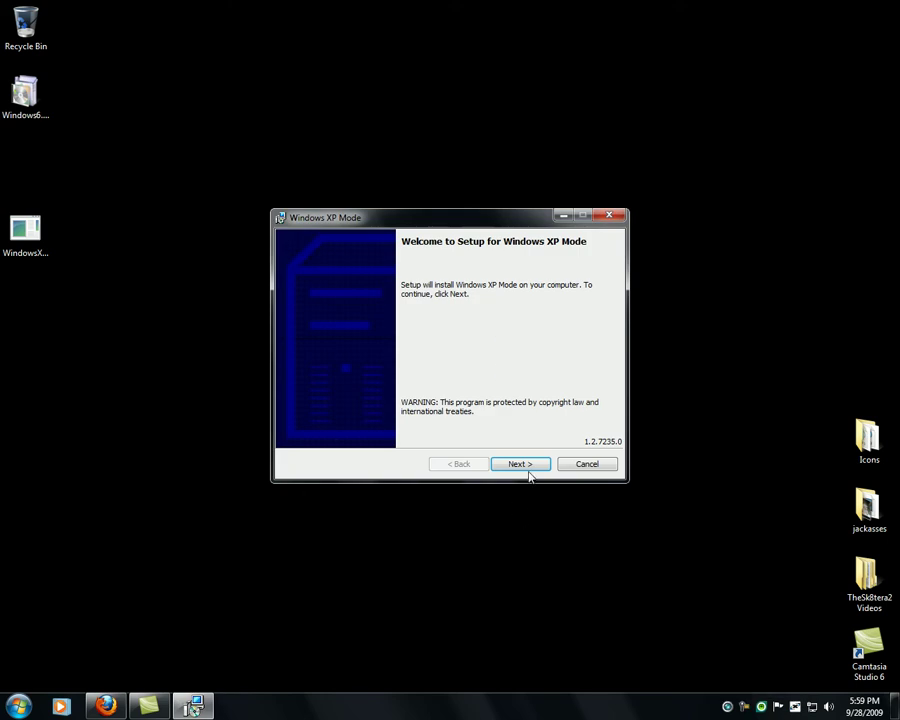
- Pass the welcome page and install to the default C:\Program Files\Windows XP Mode\ folder
{"action": "left_click", "coordinate": [518, 464]}
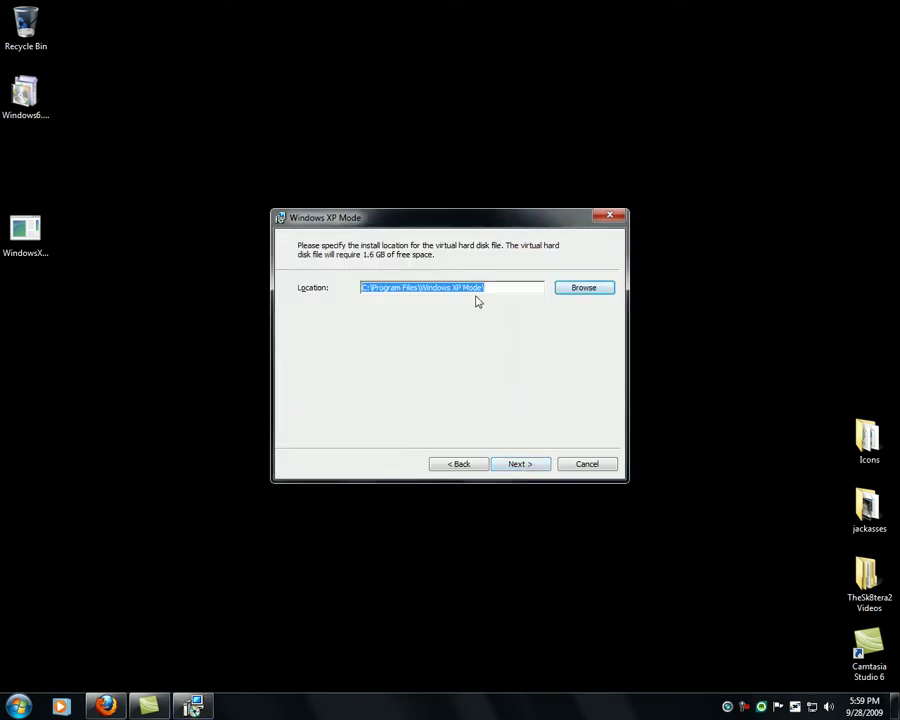
{"action": "left_click", "coordinate": [531, 464]}
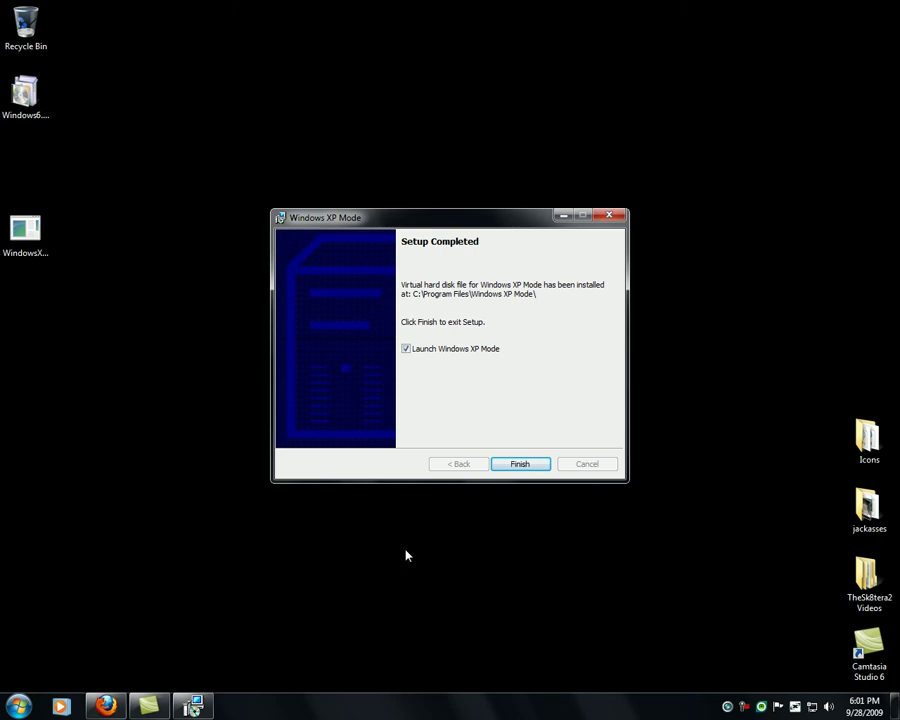
{"action": "right_click", "coordinate": [744, 707]}
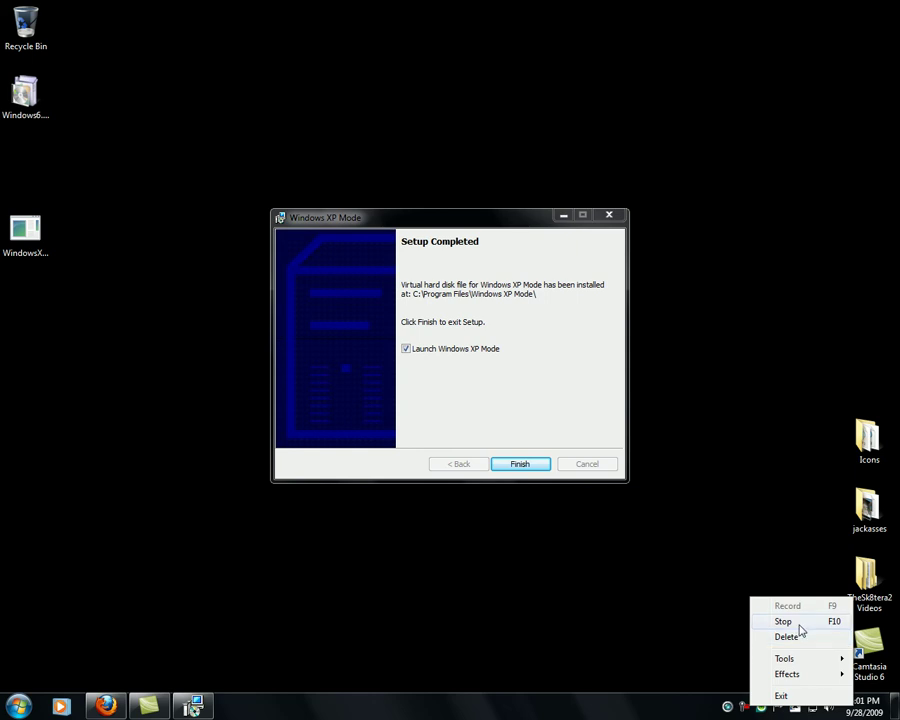
- Finish the setup wizard with 'Launch Windows XP Mode' left checked
{"action": "left_click", "coordinate": [744, 707]}
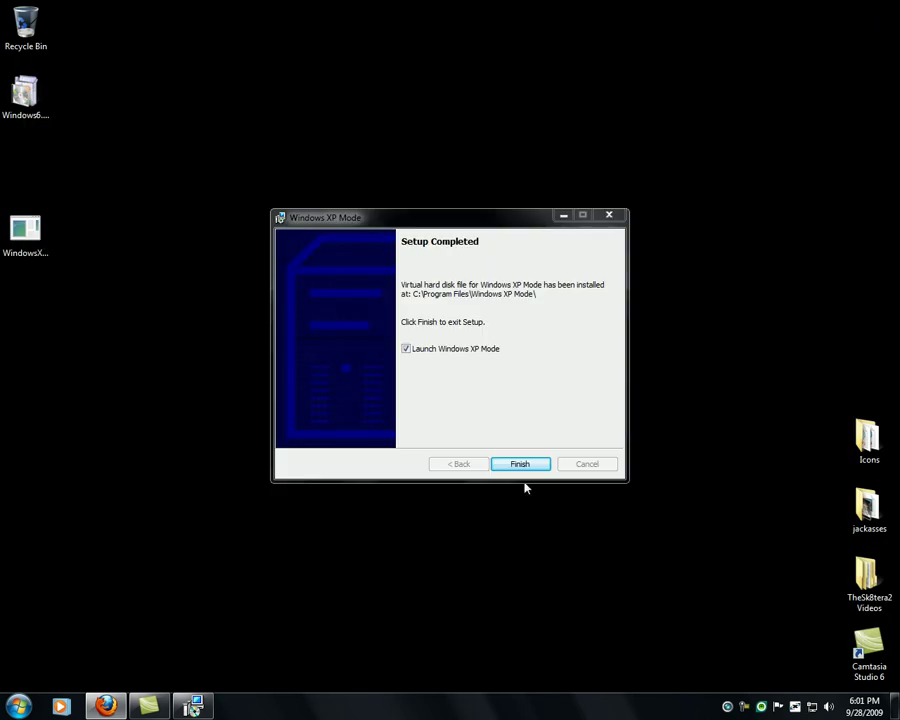
{"action": "left_click", "coordinate": [520, 464]}
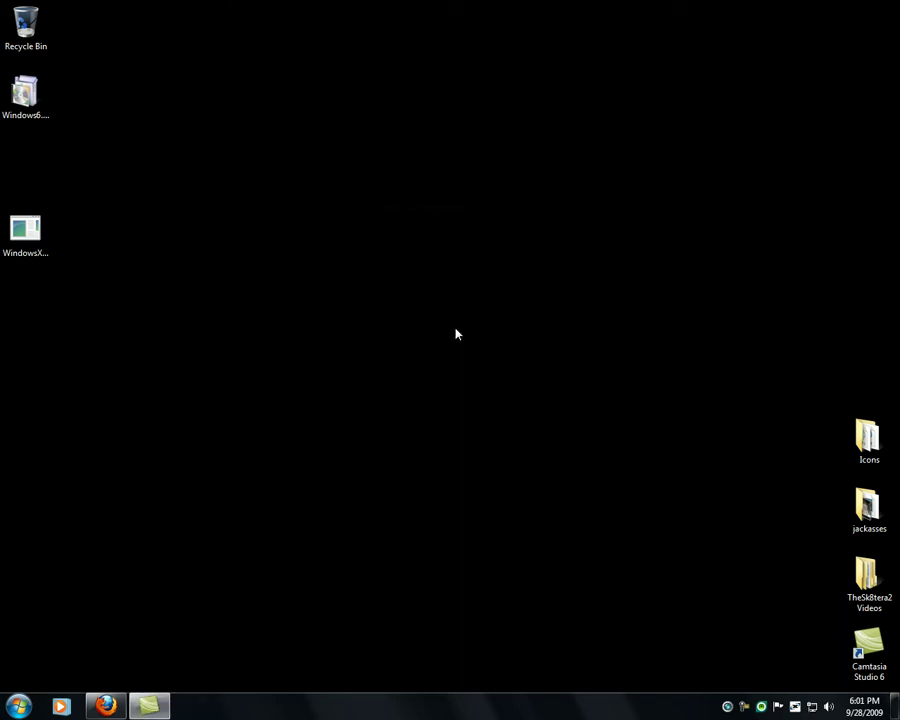
- Accept the license, confirm the XP Mode user's password, and choose to turn on Automatic Updates
{"action": "left_click", "coordinate": [340, 421]}
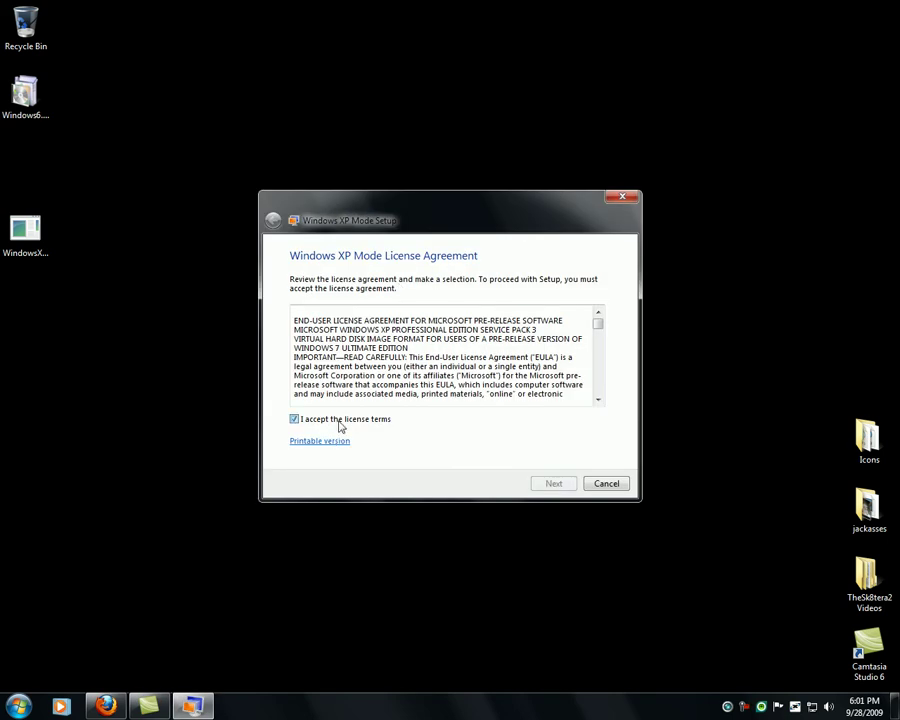
{"action": "left_click", "coordinate": [570, 484]}
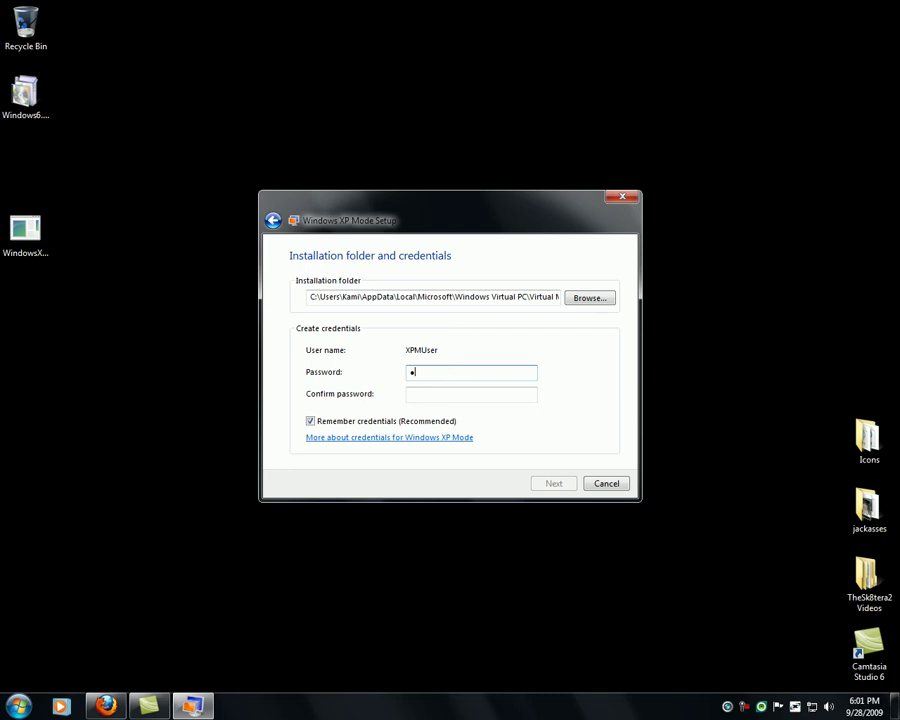
{"action": "left_click", "coordinate": [456, 395]}
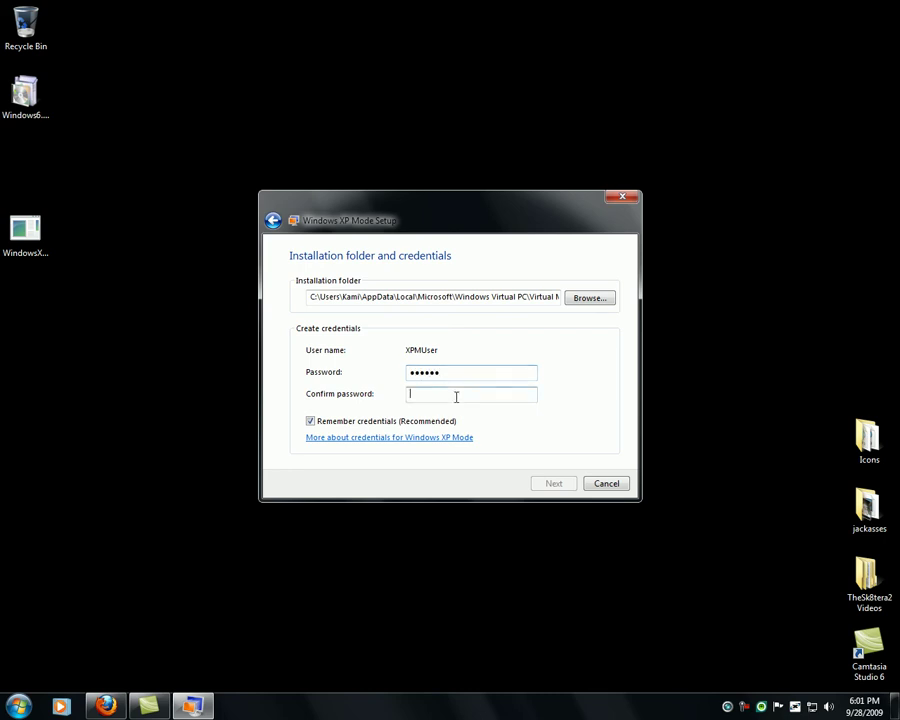
{"action": "type", "text": "••"}
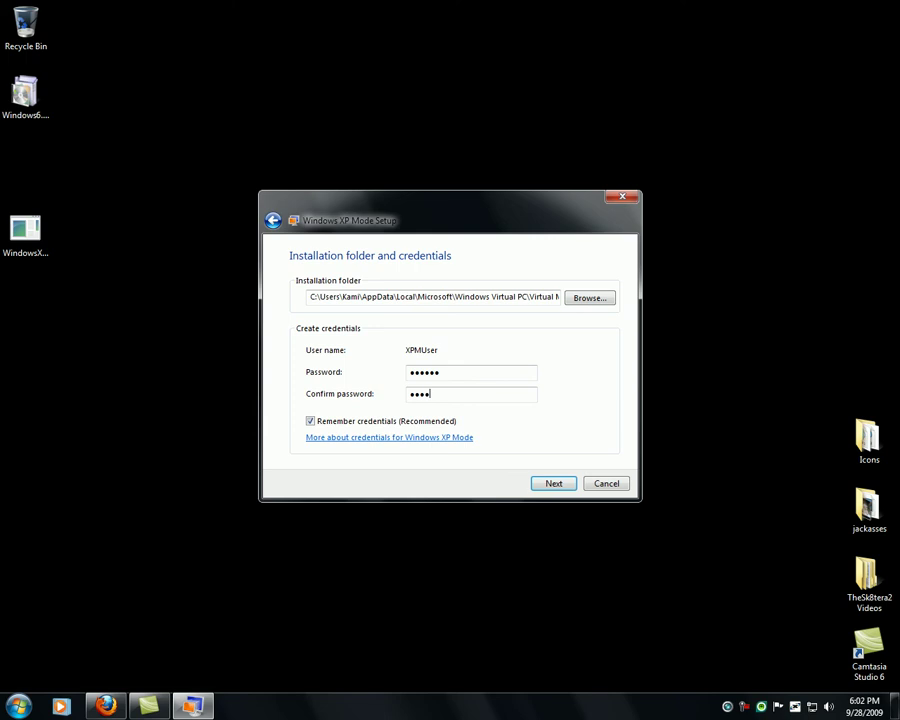
{"action": "left_click", "coordinate": [546, 483]}
{"action": "left_click", "coordinate": [321, 327]}
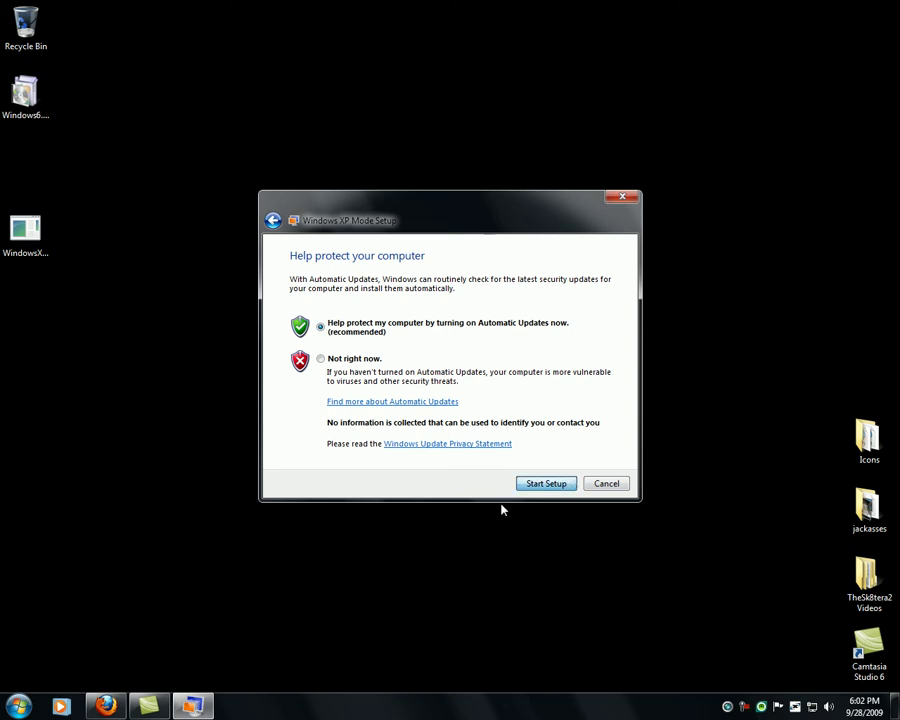
- Start Setup and wait until the XP desktop appears in the Windows Virtual PC window
{"action": "left_click", "coordinate": [546, 483]}
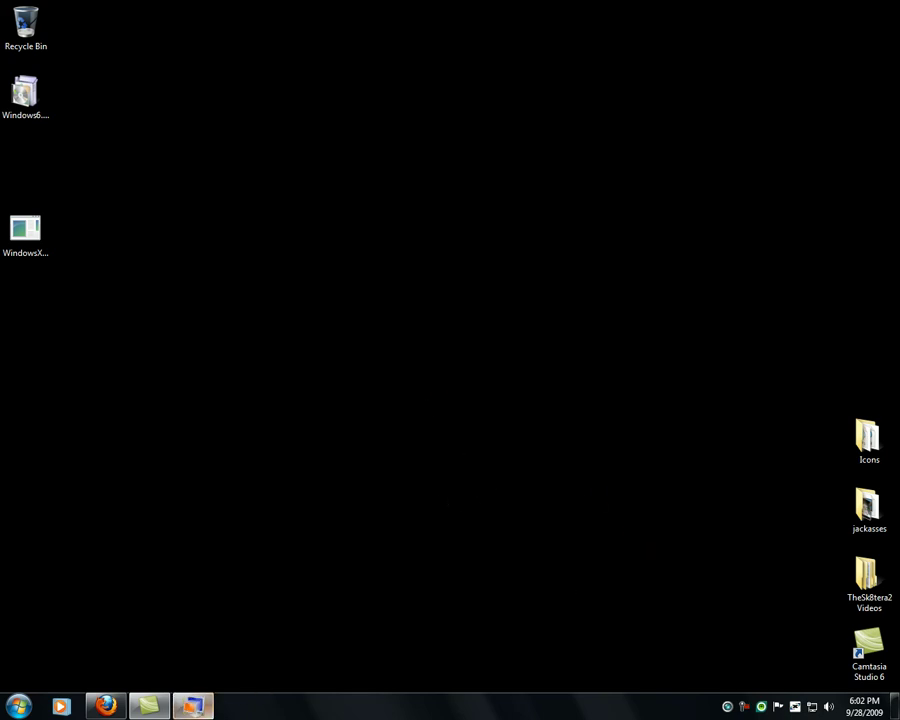
{"action": "left_click_drag", "start_coordinate": [351, 348], "coordinate": [348, 539]}
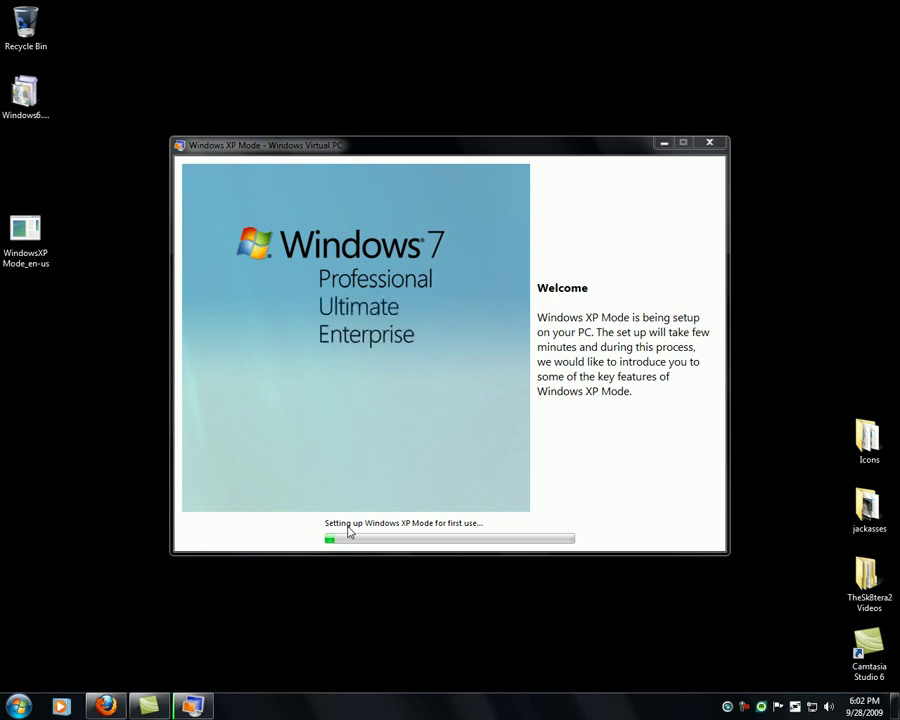
{"action": "left_click", "coordinate": [741, 706]}
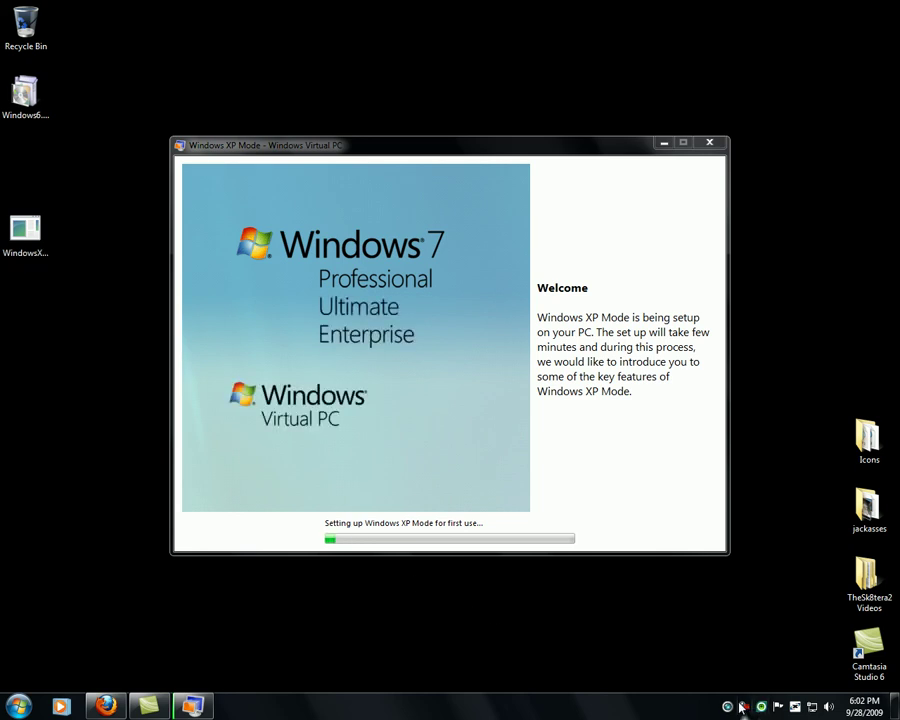
{"action": "left_click", "coordinate": [829, 644]}
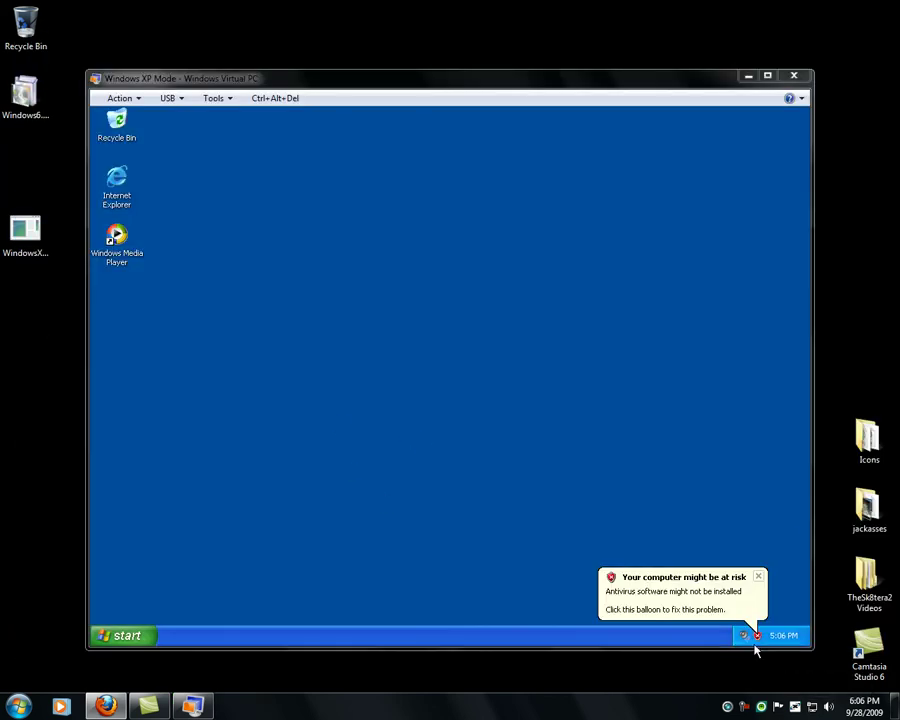
- Dismiss the computer-at-risk warning and bring up Internet Explorer on the MSN home page
{"action": "left_click", "coordinate": [120, 640]}
{"action": "left_click", "coordinate": [120, 640]}
{"action": "left_click", "coordinate": [120, 640]}
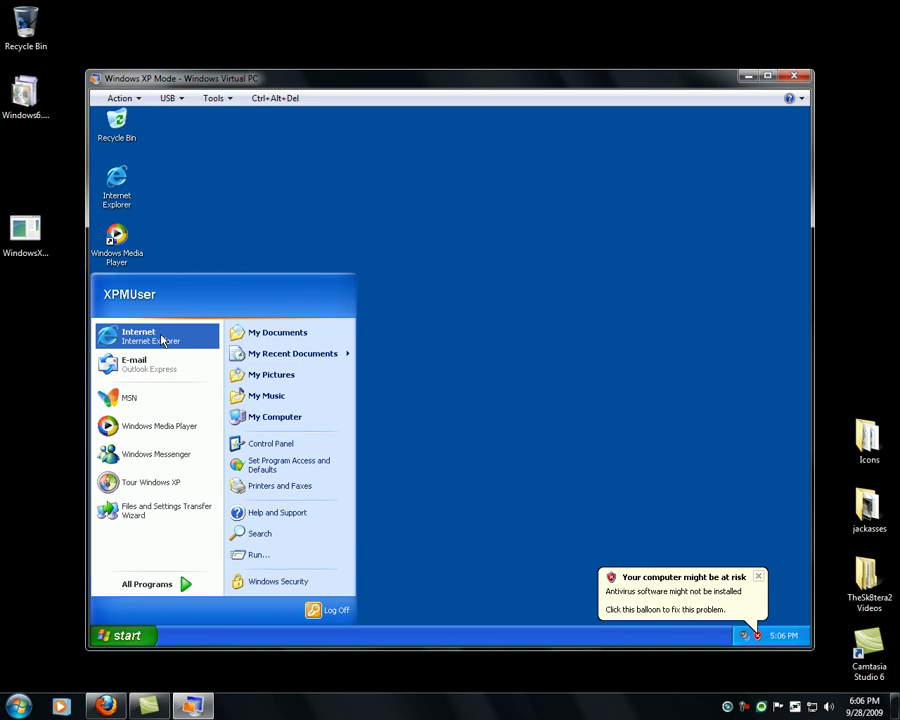
{"action": "left_click", "coordinate": [392, 218]}
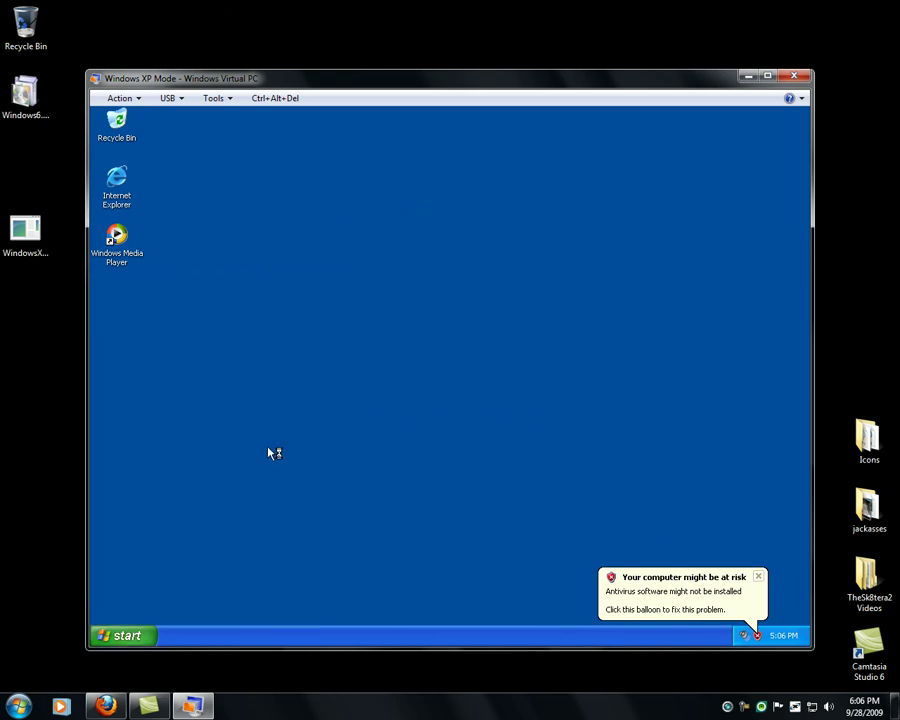
{"action": "left_click", "coordinate": [758, 576]}
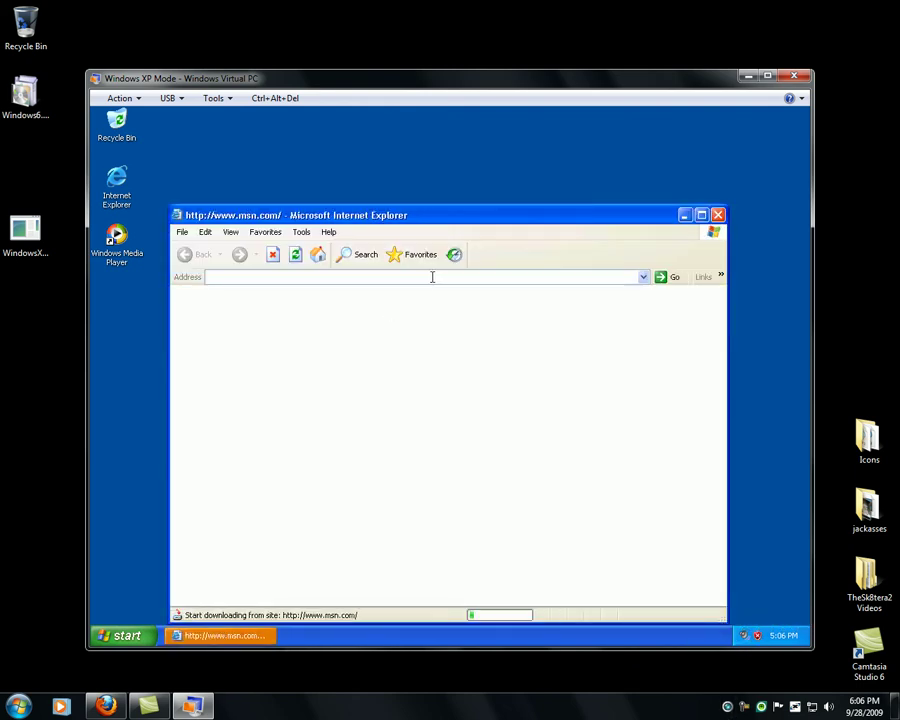
{"action": "left_click", "coordinate": [265, 640]}
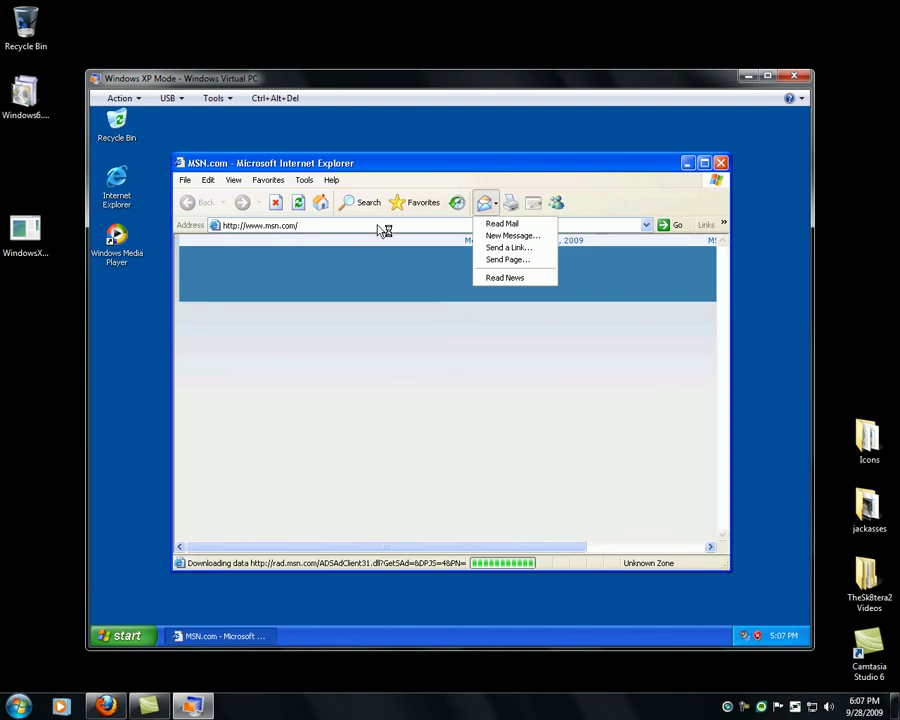
{"action": "left_click", "coordinate": [115, 360]}
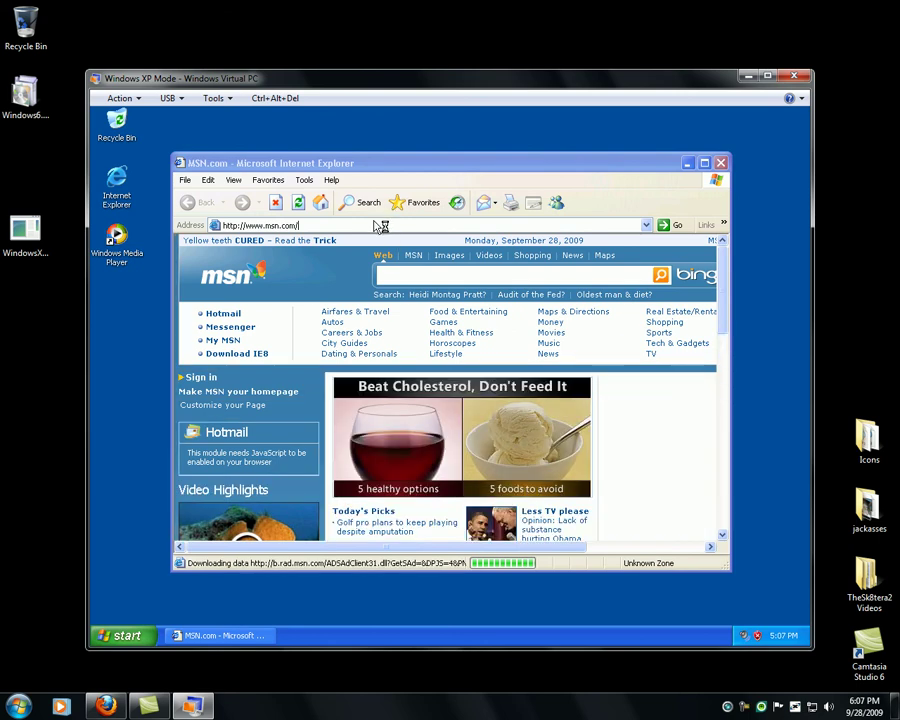
- Enter the youtube.com channel address in the address bar, fix its typo, and load the page
{"action": "left_click", "coordinate": [300, 225]}
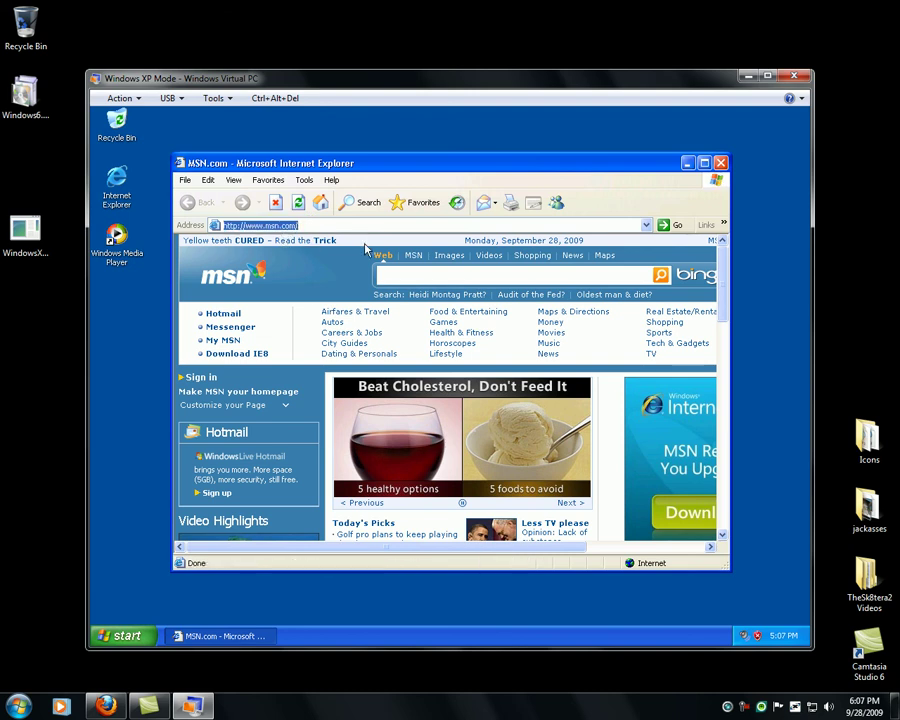
{"action": "type", "text": "youtube.com/th"}
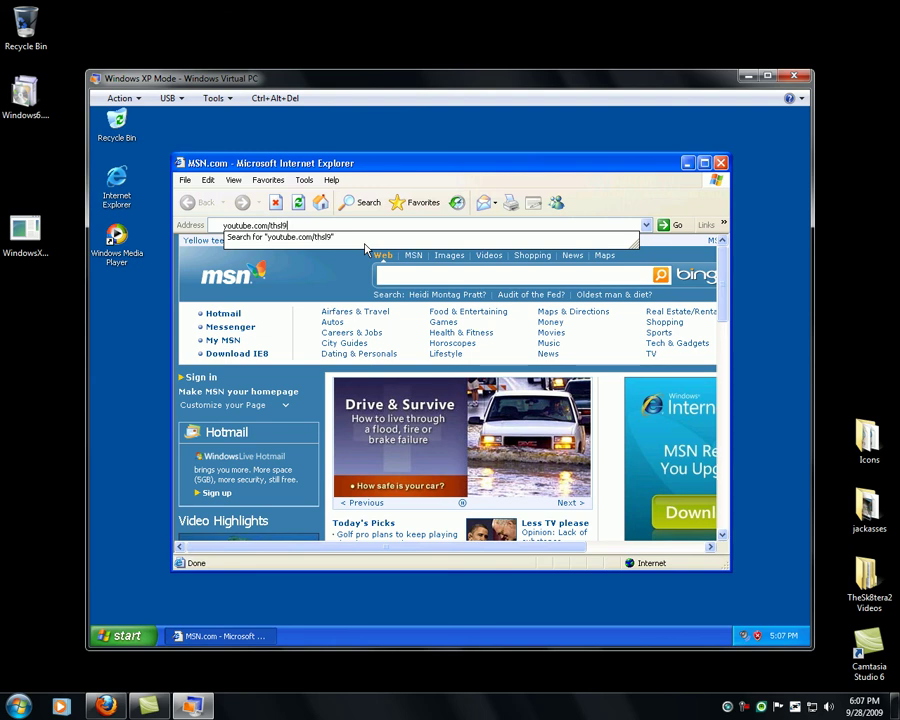
{"action": "type", "text": "sk8tera2"}
{"action": "key", "text": "ctrl+a"}
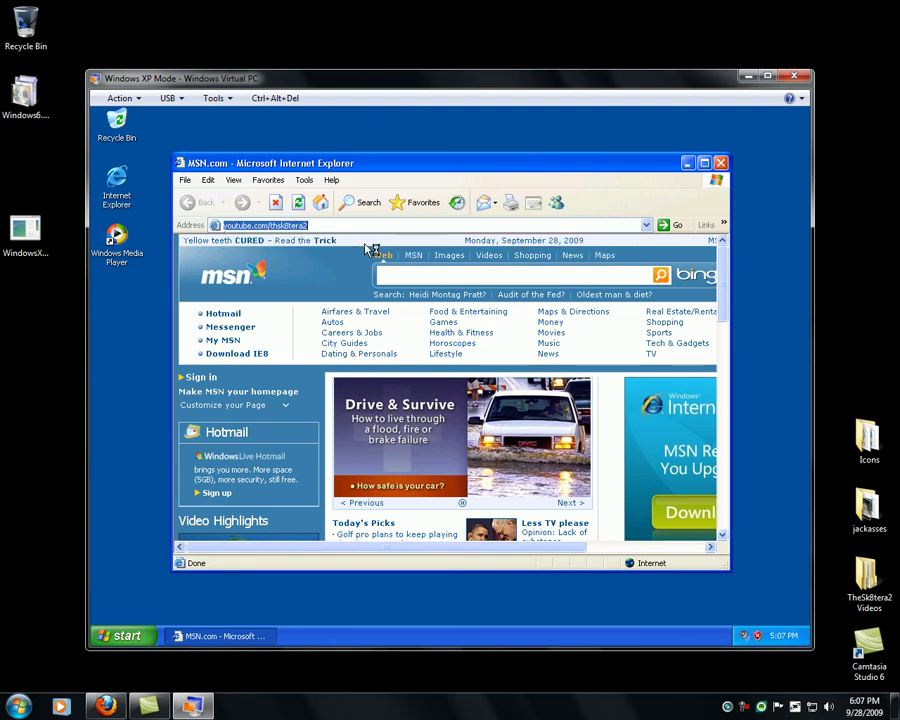
{"action": "left_click", "coordinate": [277, 225]}
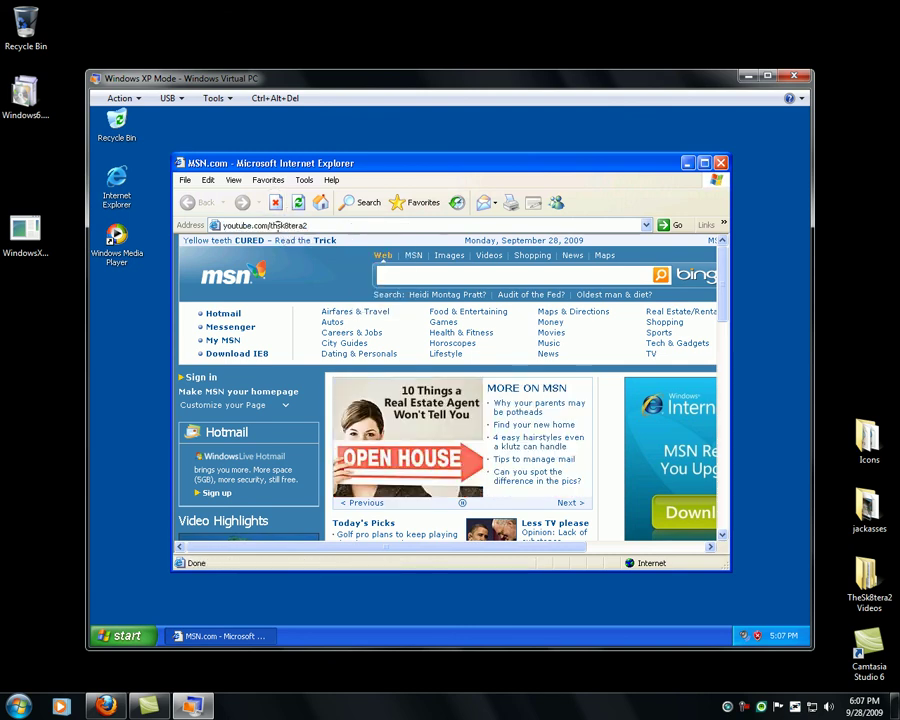
{"action": "type", "text": "e"}
{"action": "key", "text": "Return"}
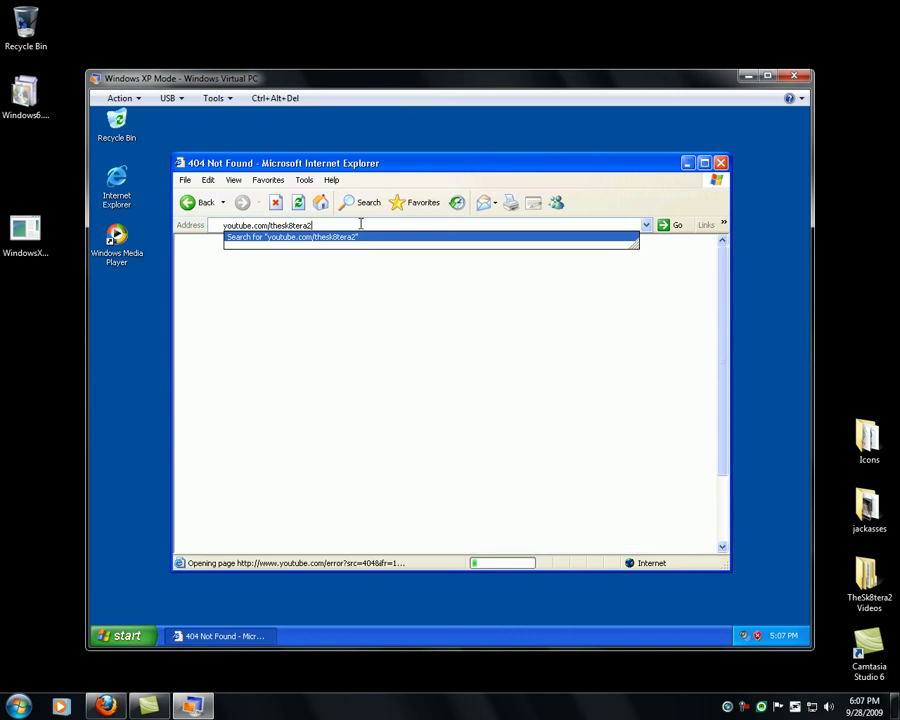
{"action": "left_click", "coordinate": [361, 224]}
{"action": "key", "text": "Return"}
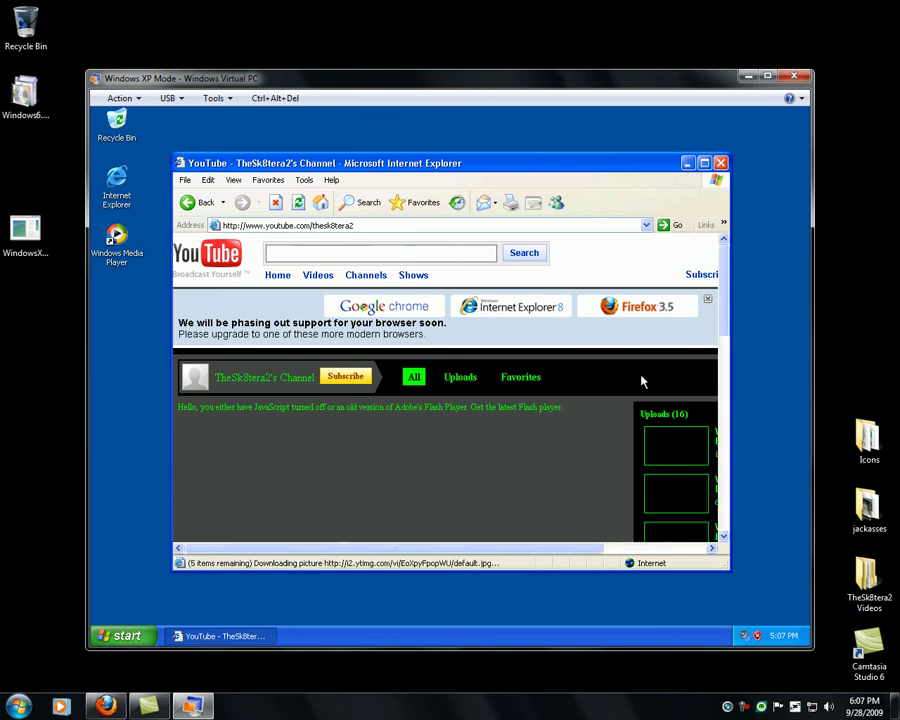
- Maximize Internet Explorer, scroll through the YouTube channel page, then minimize it
{"action": "left_click", "coordinate": [704, 162]}
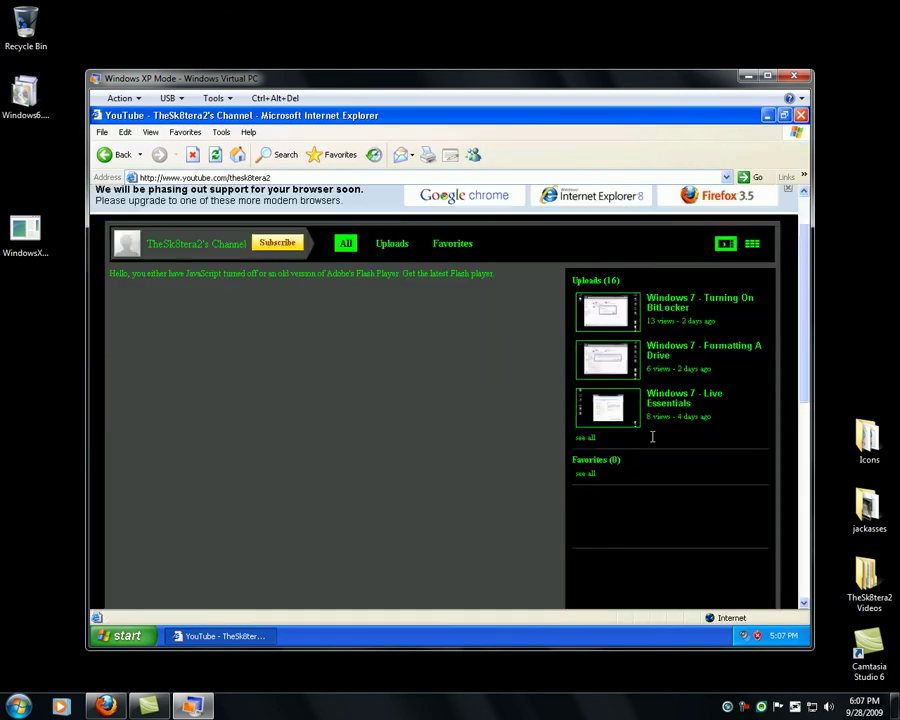
{"action": "scroll", "coordinate": [653, 442], "scroll_direction": "down", "scroll_amount": 10}
{"action": "scroll", "coordinate": [651, 440], "scroll_direction": "up", "scroll_amount": 10}
{"action": "scroll", "coordinate": [668, 385], "scroll_direction": "down", "scroll_amount": 5}
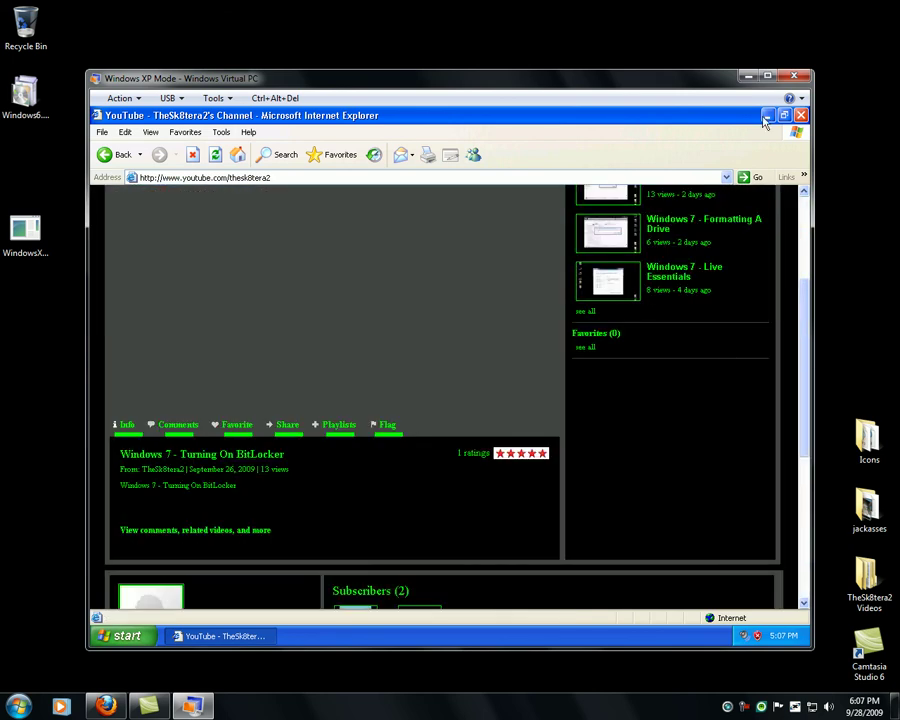
{"action": "left_click", "coordinate": [767, 115]}
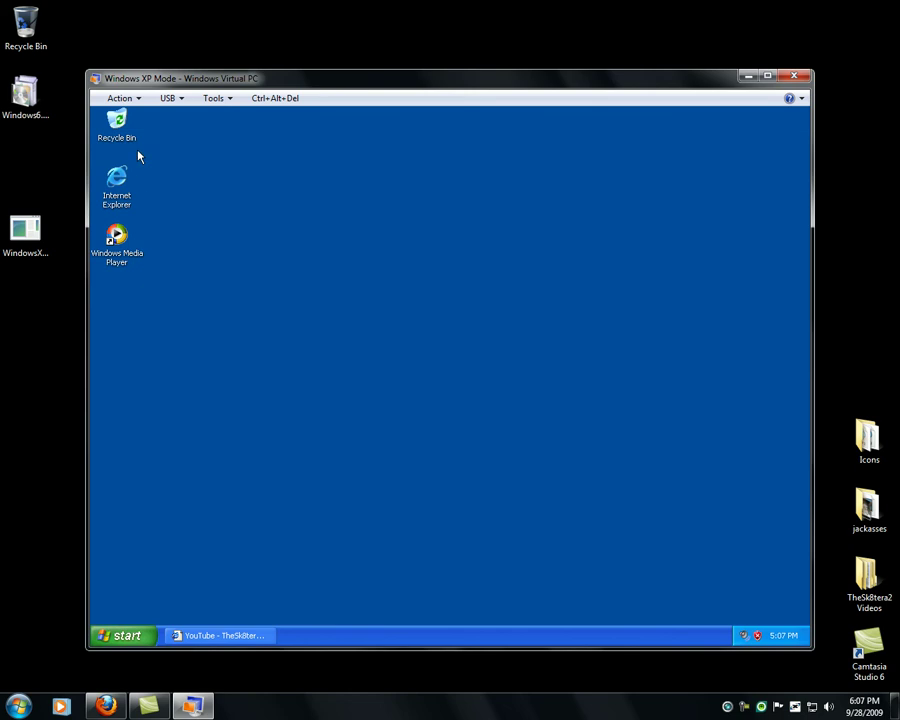
- Browse the Action, USB and Tools menus, then send Ctrl+Alt+Del to bring up XP's Windows Security screen
{"action": "left_click", "coordinate": [135, 99]}
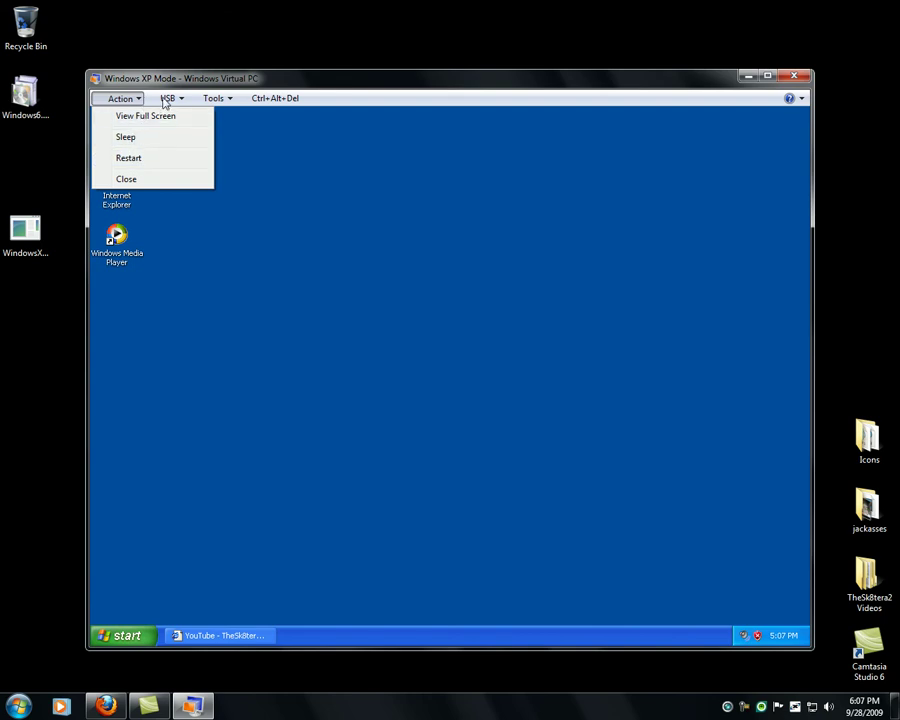
{"action": "left_click", "coordinate": [178, 98]}
{"action": "left_click", "coordinate": [182, 99]}
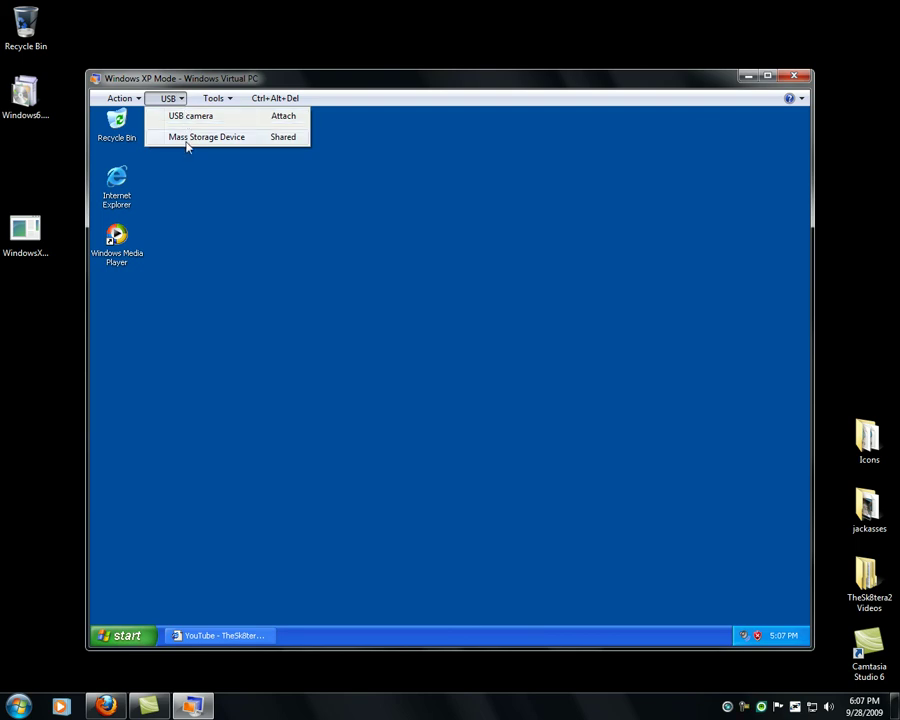
{"action": "left_click", "coordinate": [205, 99]}
{"action": "left_click", "coordinate": [208, 99]}
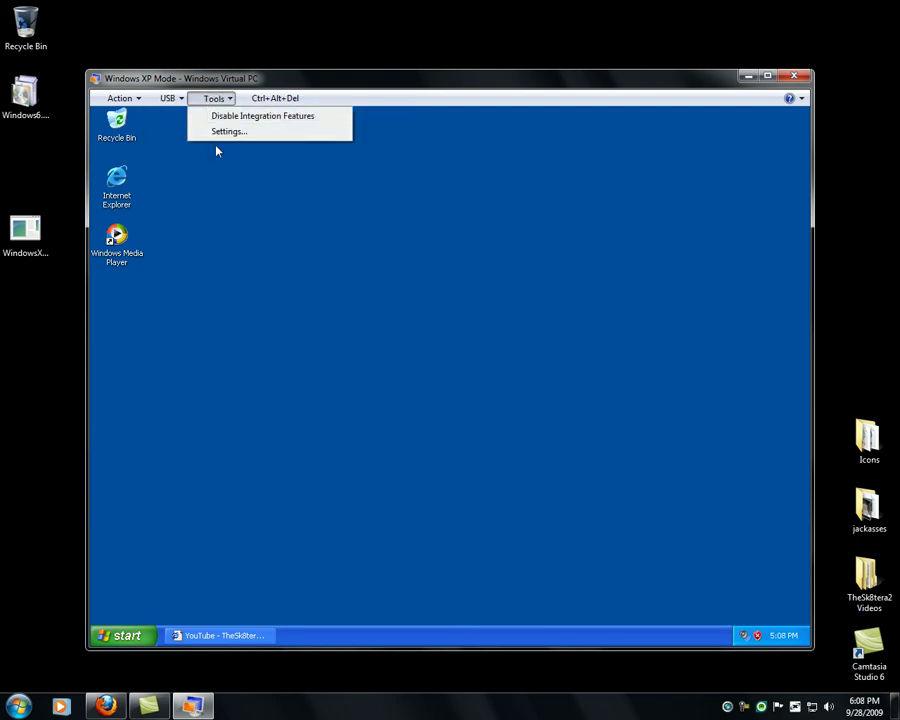
{"action": "left_click", "coordinate": [268, 97]}
{"action": "left_click", "coordinate": [270, 98]}
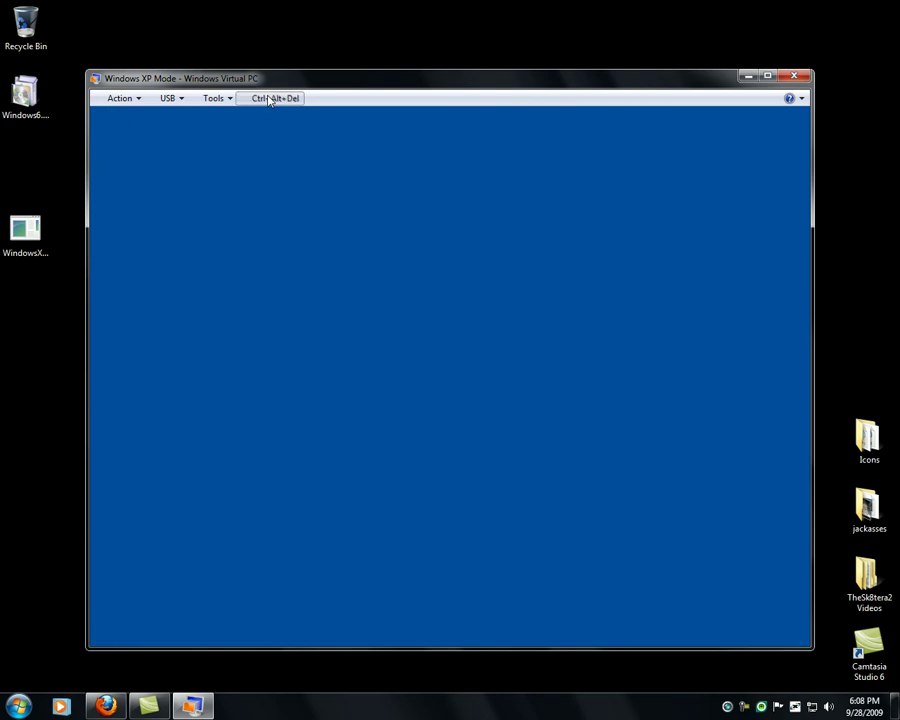